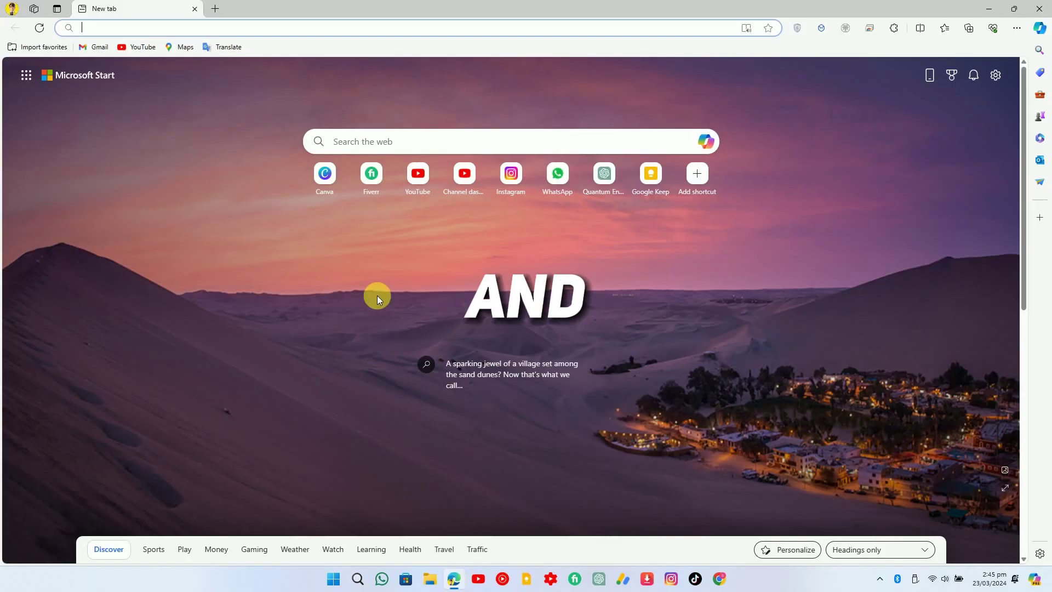
type("hai")
- Search for Haiper AI, open haiper.ai and sign in with a Google account
key("Return")
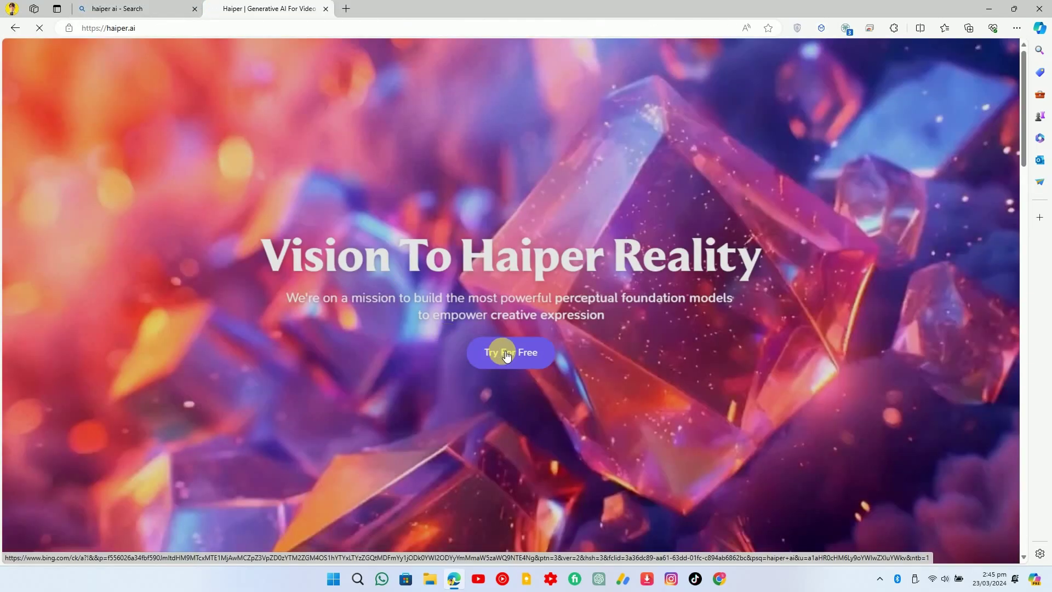
left_click(506, 354)
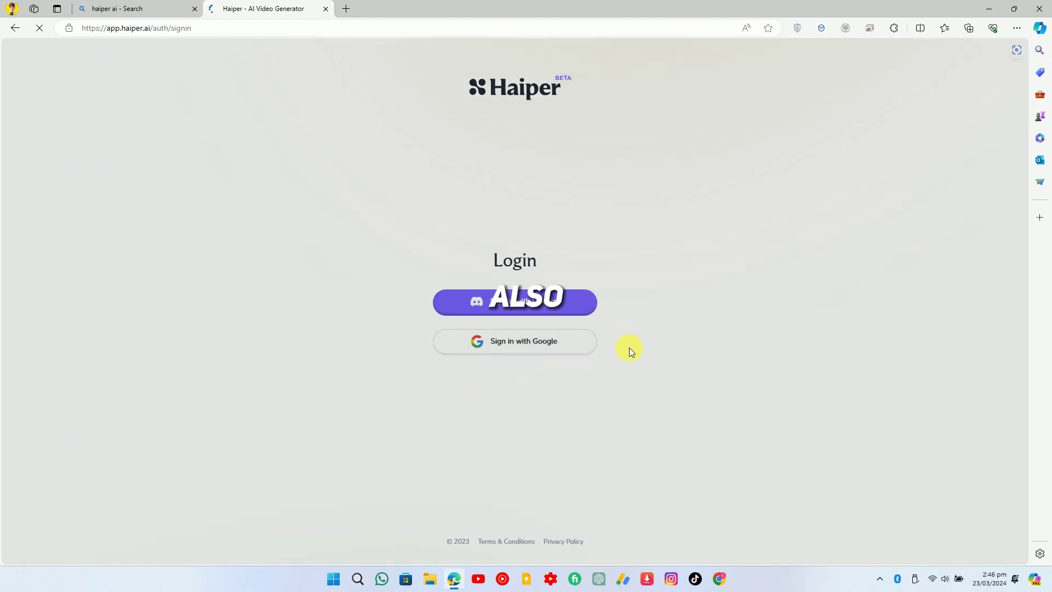
left_click(590, 349)
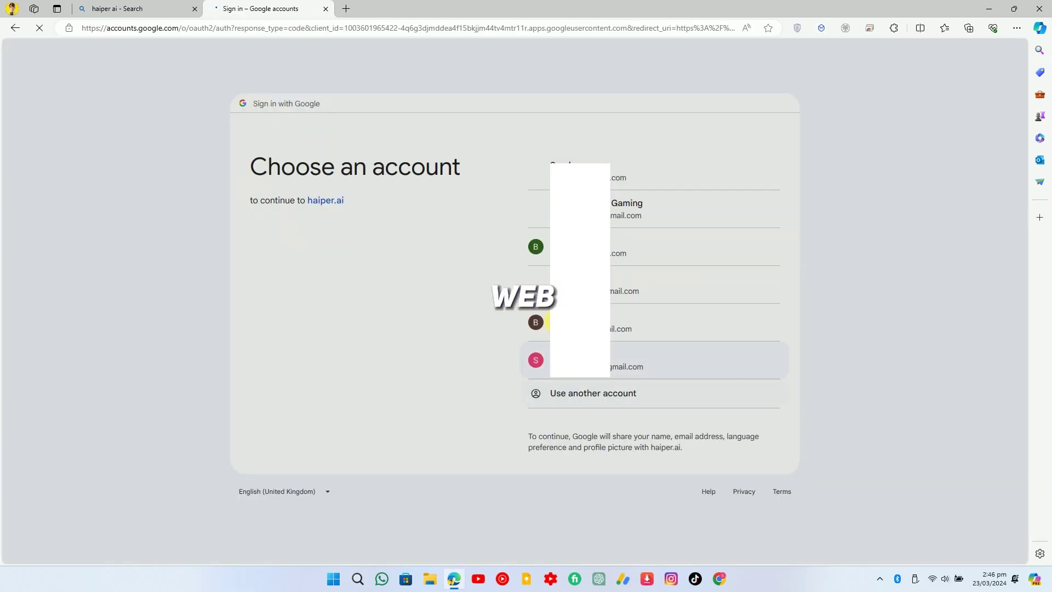
left_click(589, 356)
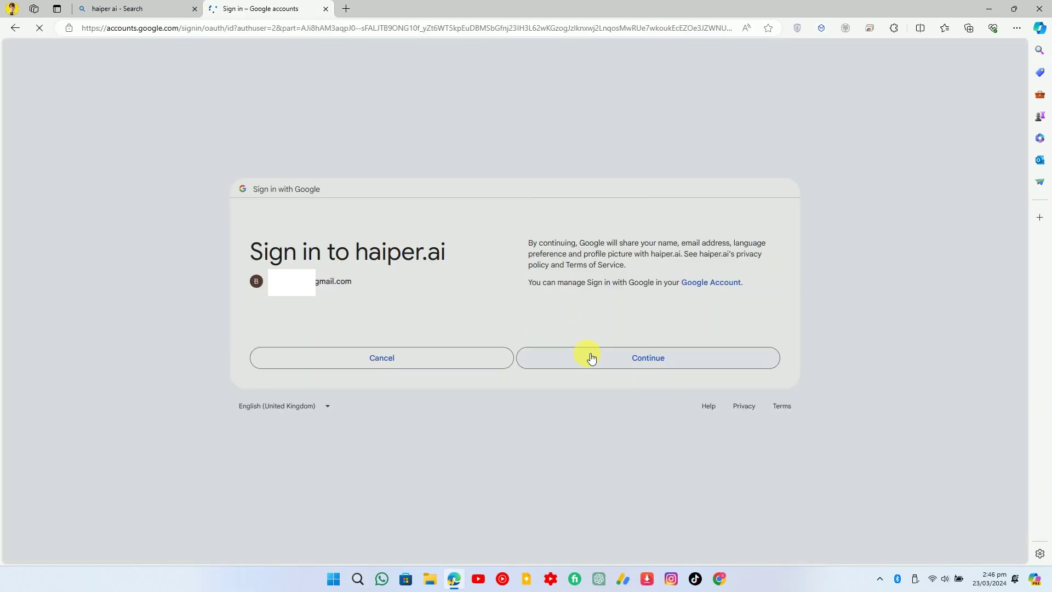
- Approve sharing Google account details with haiper.ai to complete the sign-in
left_click(587, 357)
scroll(183, 284, "down", 1)
scroll(183, 284, "up", 1)
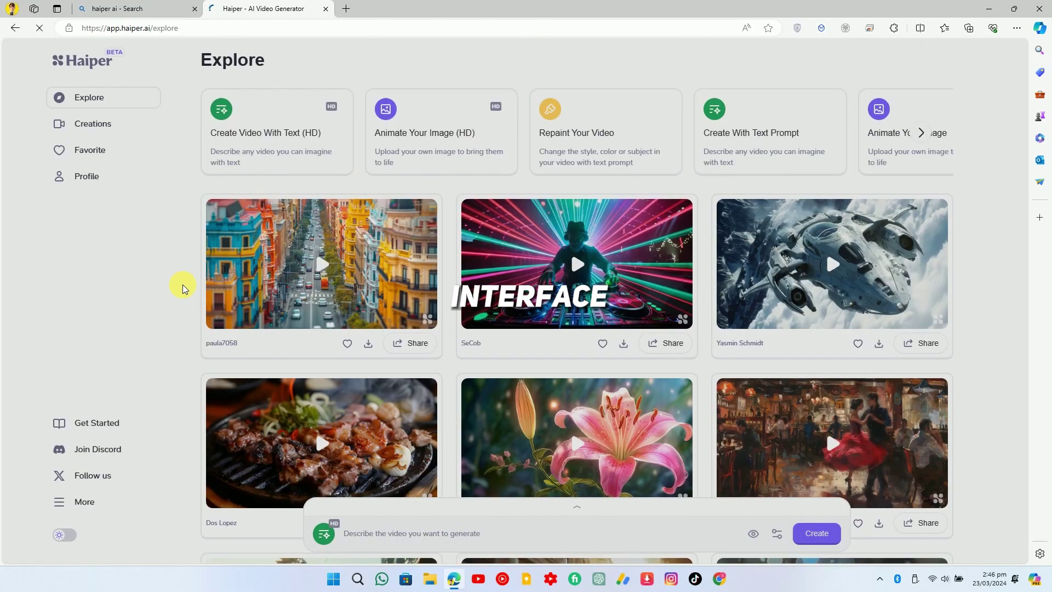
scroll(182, 284, "down", 1)
scroll(183, 284, "down", 2)
scroll(182, 285, "down", 3)
scroll(182, 285, "down", 2)
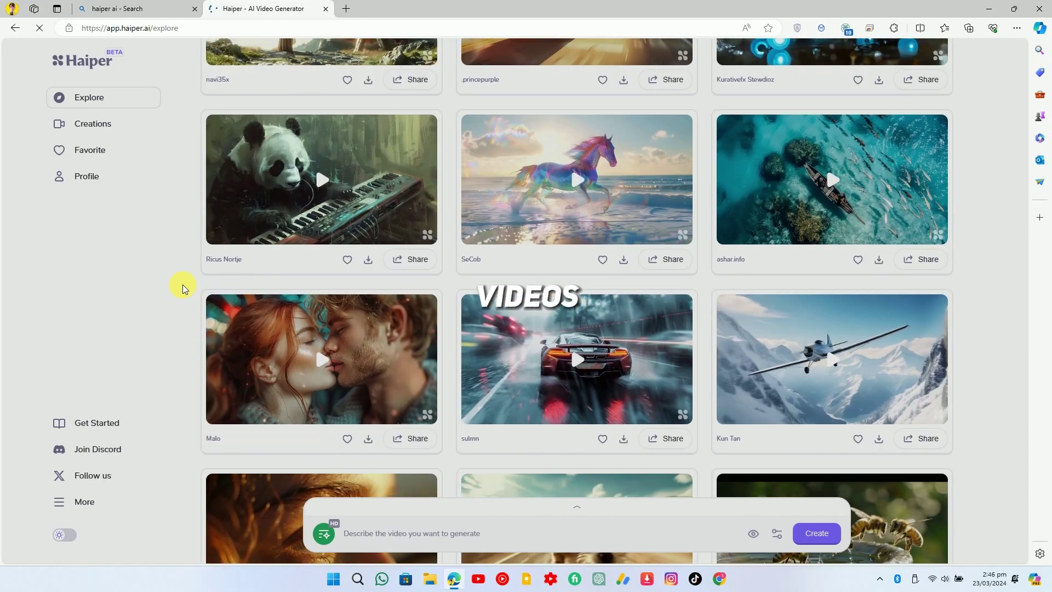
scroll(193, 291, "down", 6)
scroll(195, 299, "up", 2)
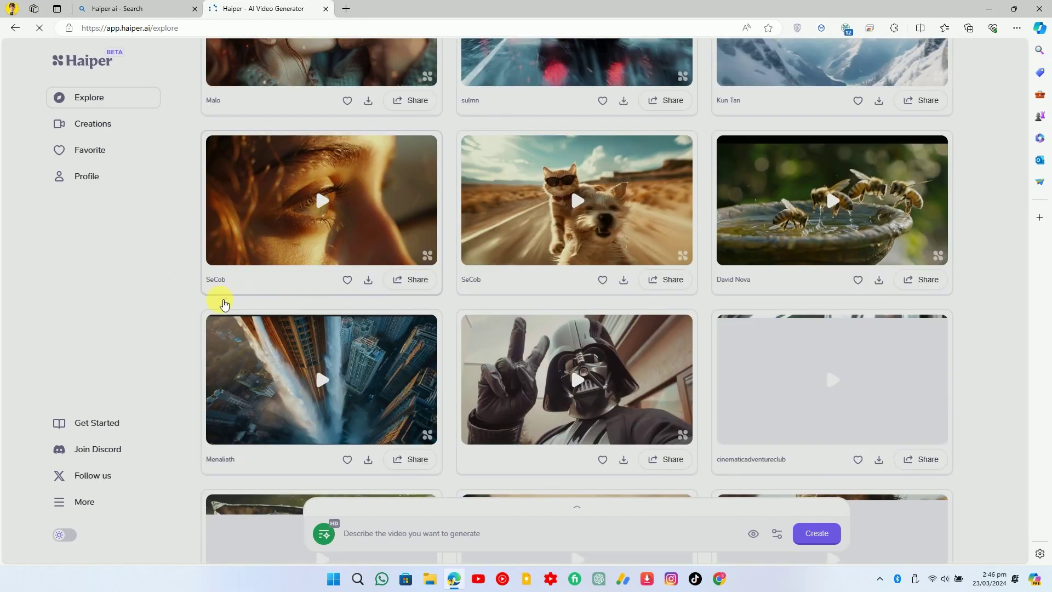
scroll(219, 301, "up", 5)
scroll(205, 304, "up", 5)
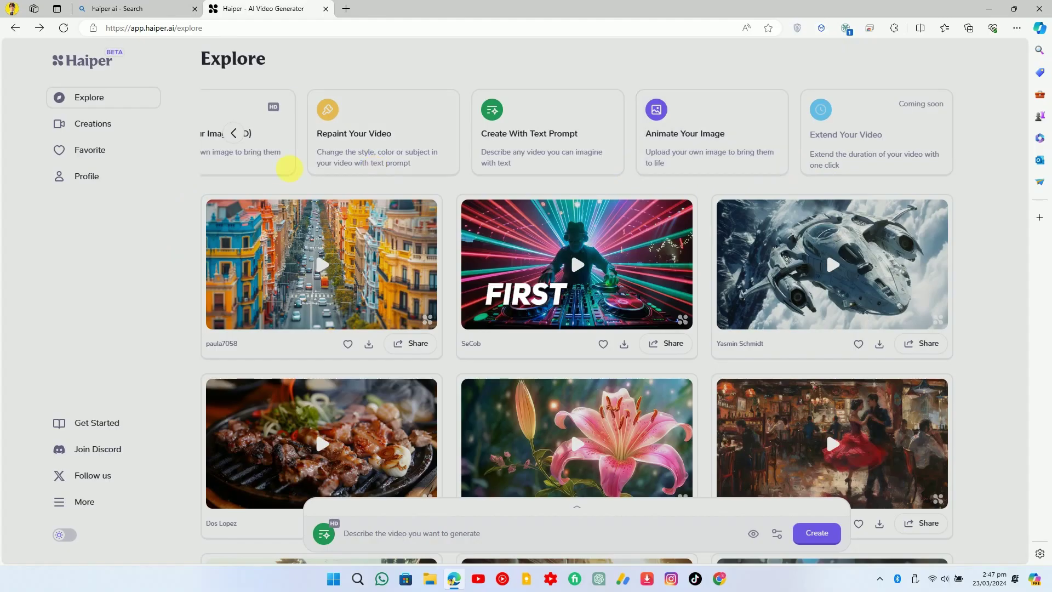
- Create a 2-second text-to-video clip from the prompt 'Beautiful girl dancing'
left_click(235, 133)
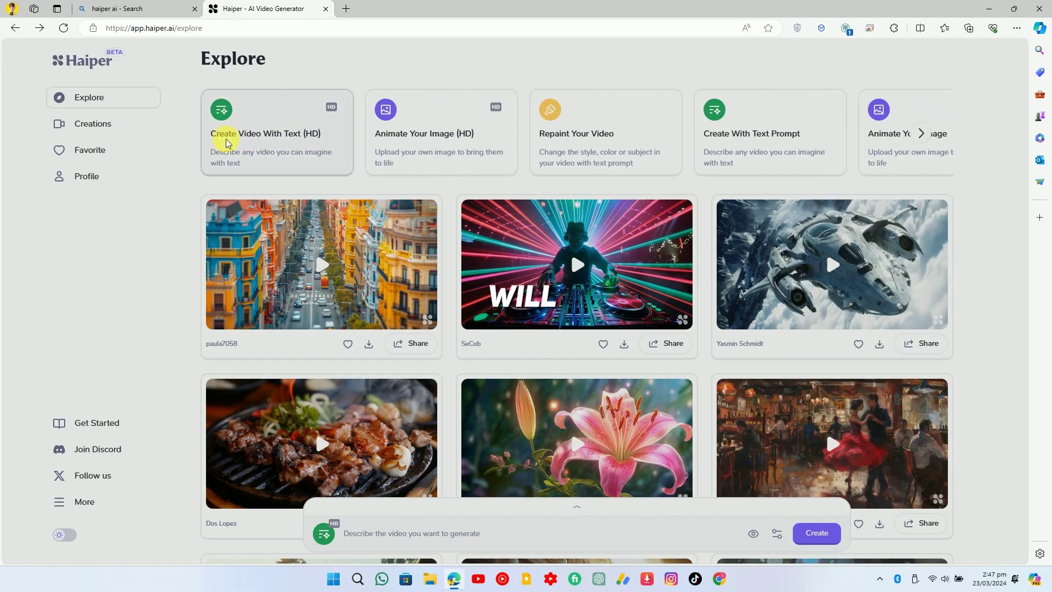
left_click(265, 164)
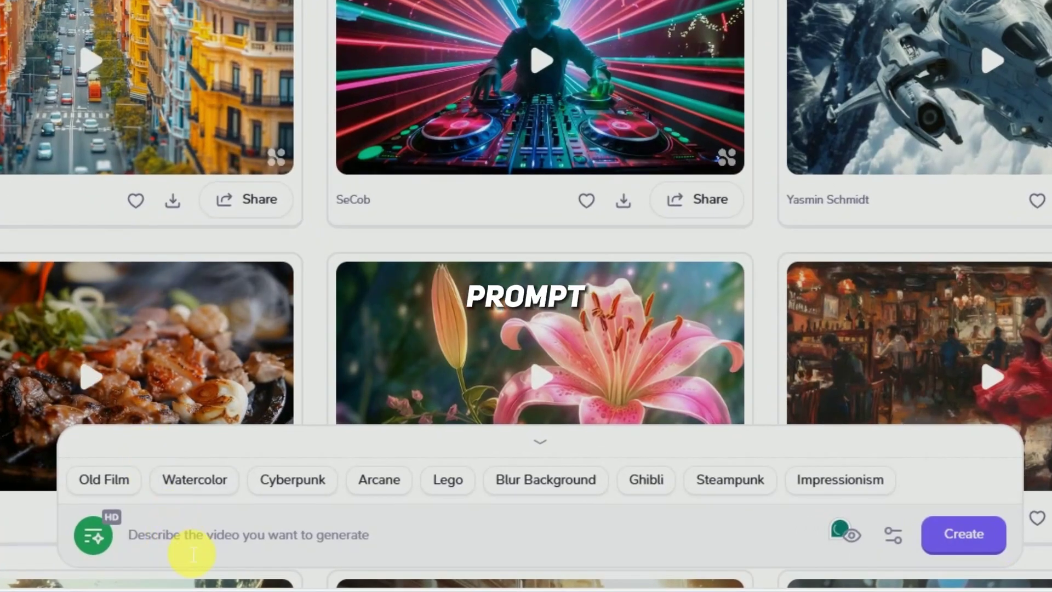
type("B")
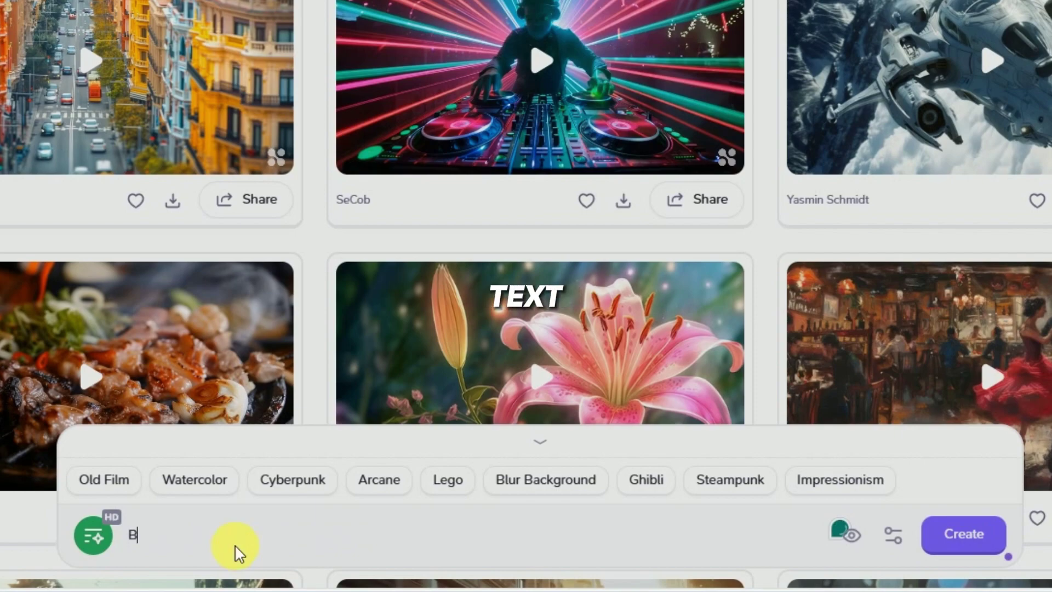
type("eautiful")
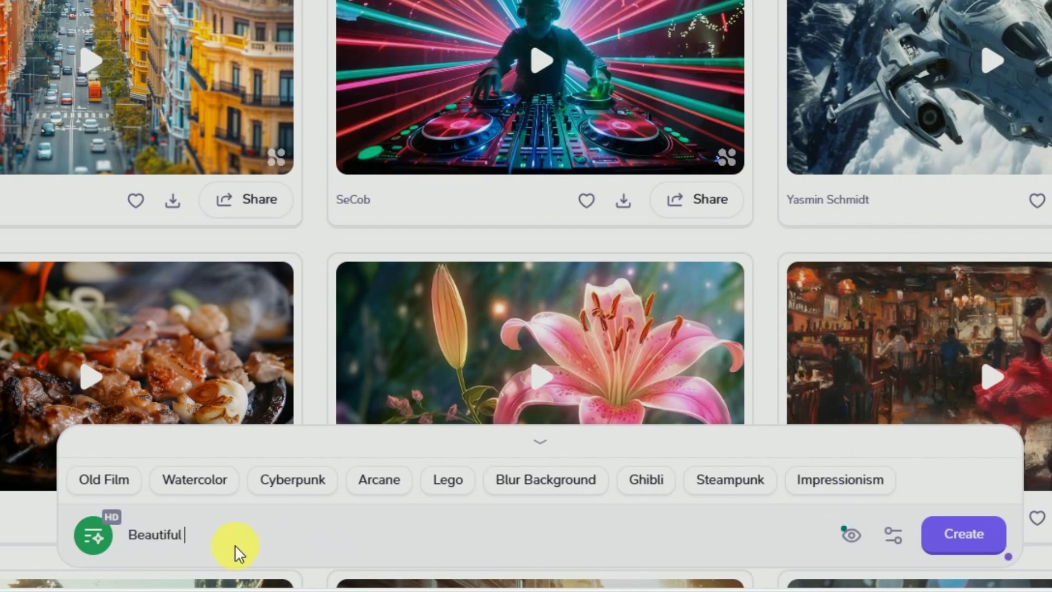
type(" girl dancing")
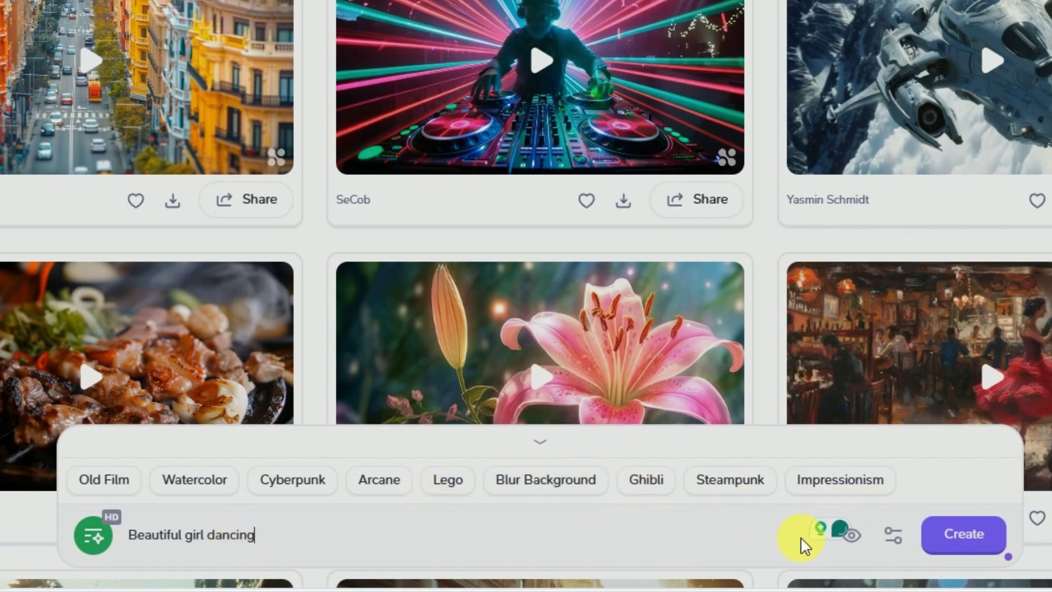
left_click(891, 541)
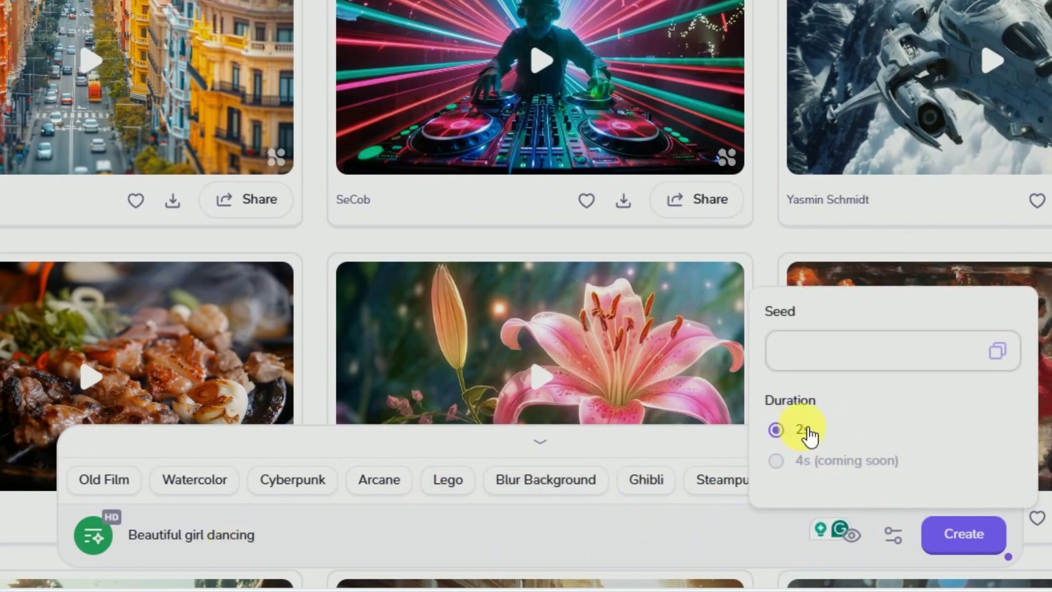
left_click(945, 533)
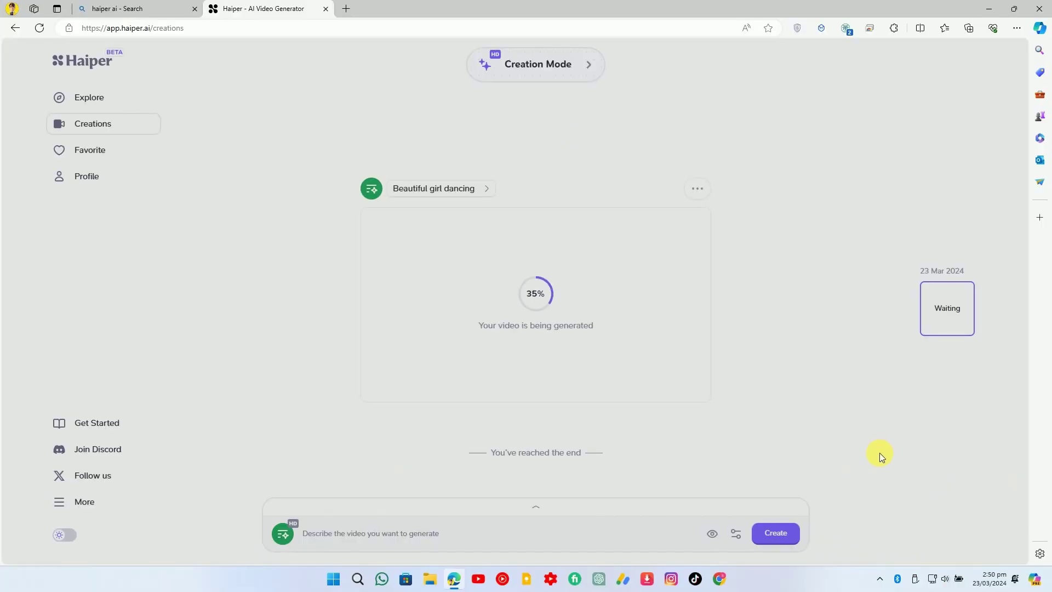
- Watch the generated 'Beautiful girl dancing' clip full screen
left_click(881, 579)
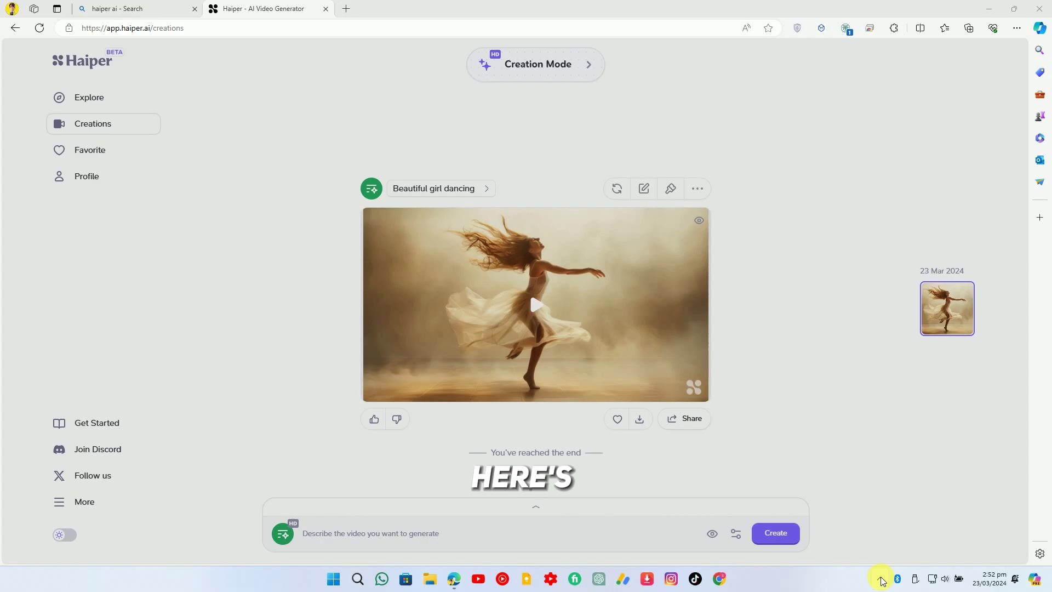
left_click(689, 392)
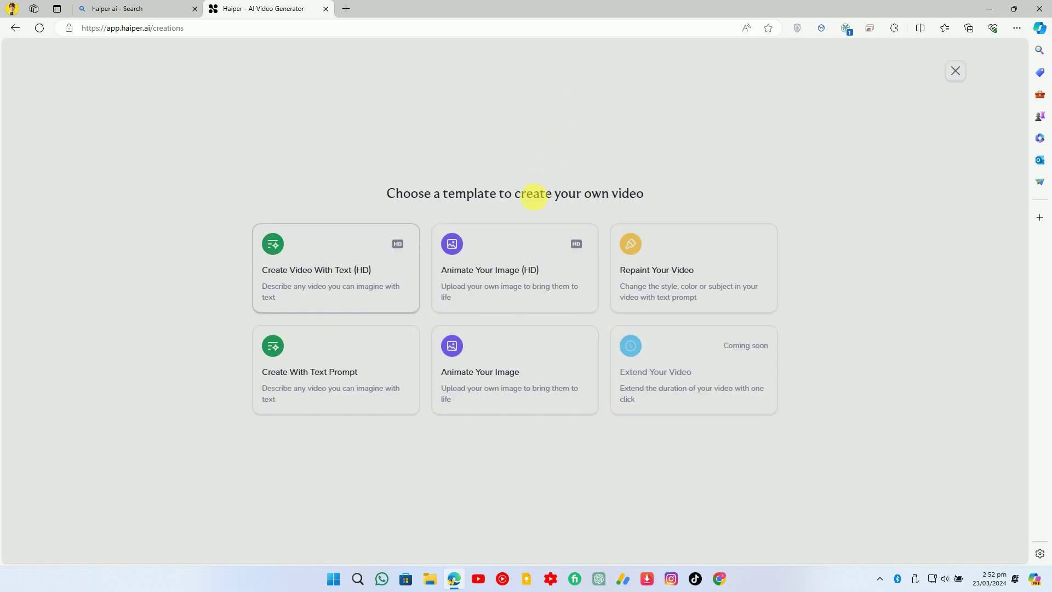
- Animate the third image in the AI Video Generator folder with the prompt 'Dancing'
left_click(517, 242)
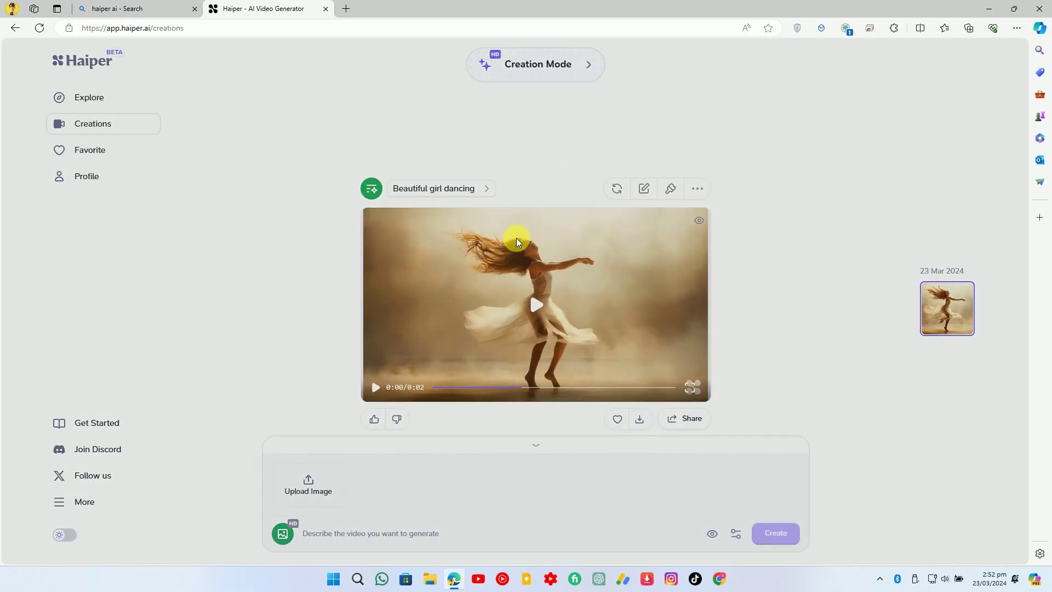
left_click(307, 487)
double_click(273, 116)
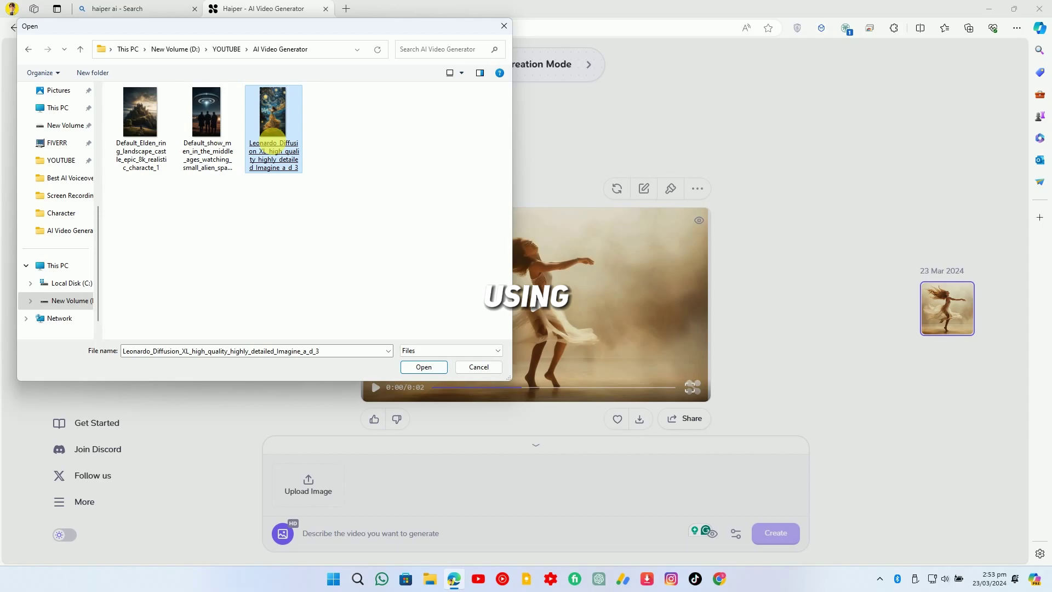
double_click(273, 115)
left_click(374, 532)
type("Dan")
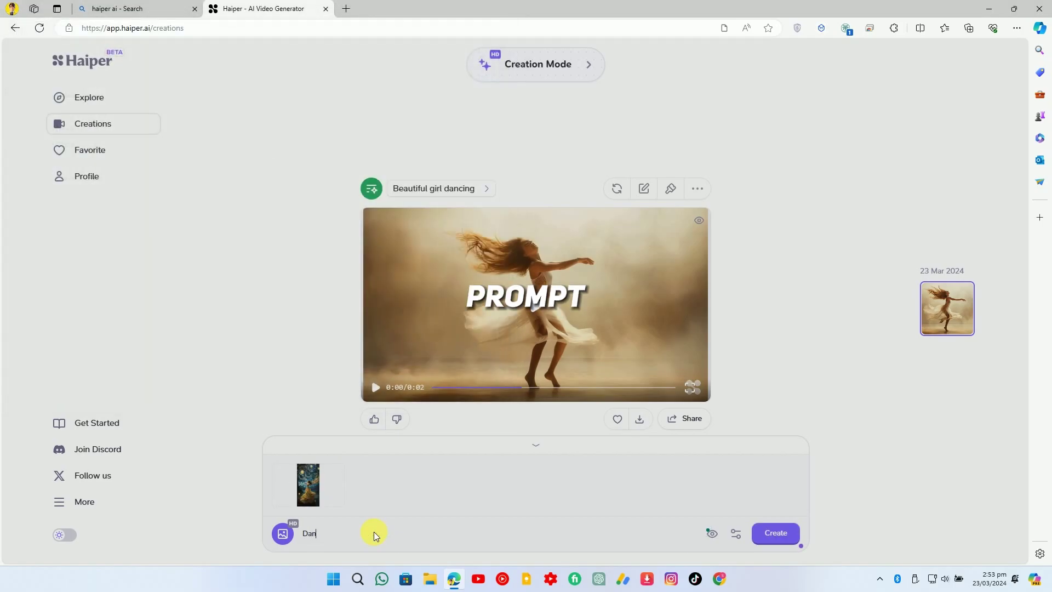
type("cing")
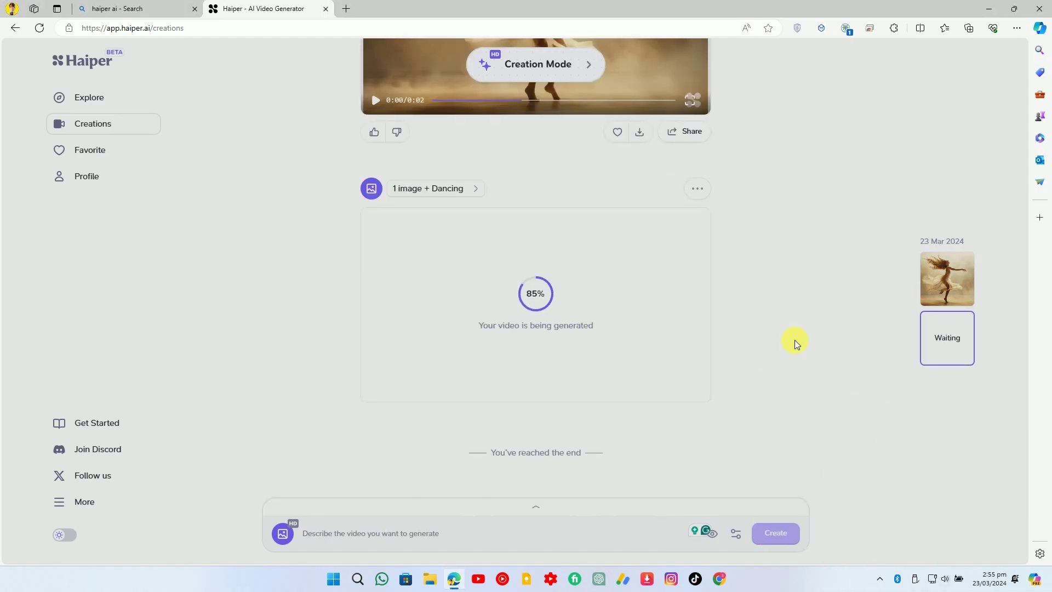
- Replay the image-based dancing clip full screen, then download it to the computer
left_click(695, 387)
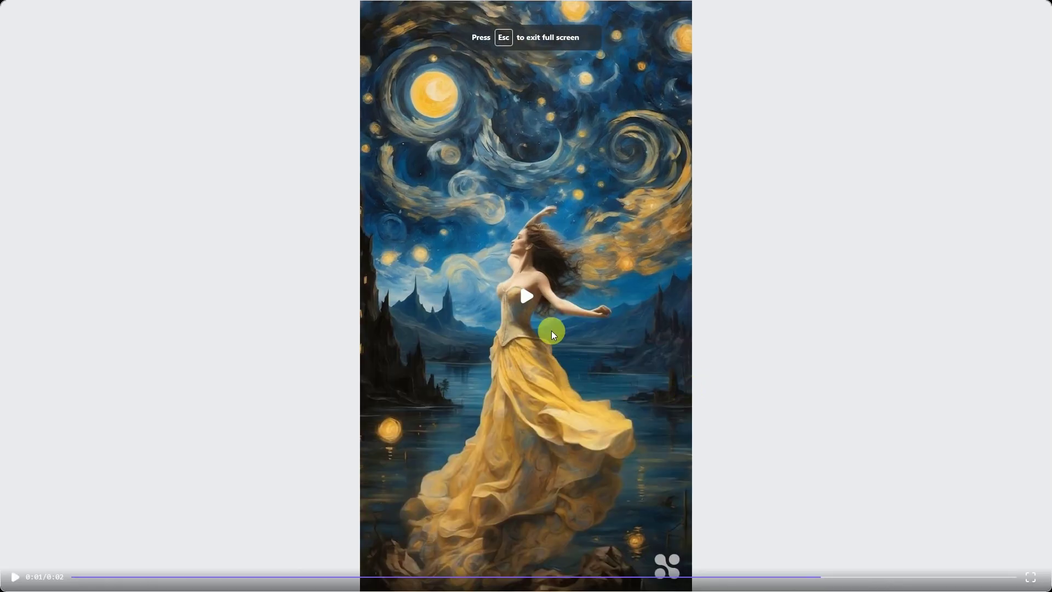
left_click(551, 331)
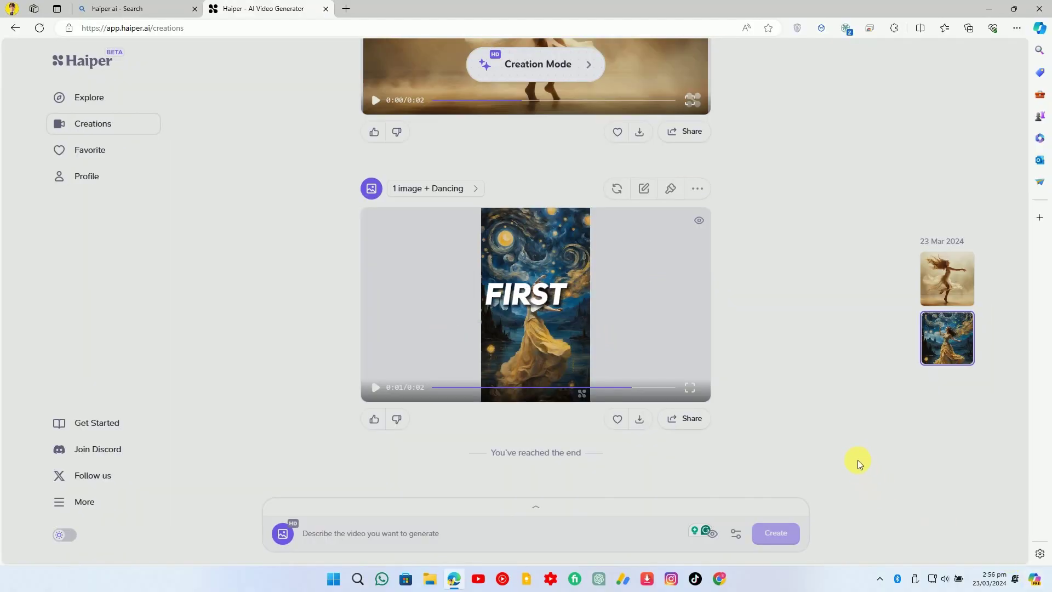
left_click(640, 420)
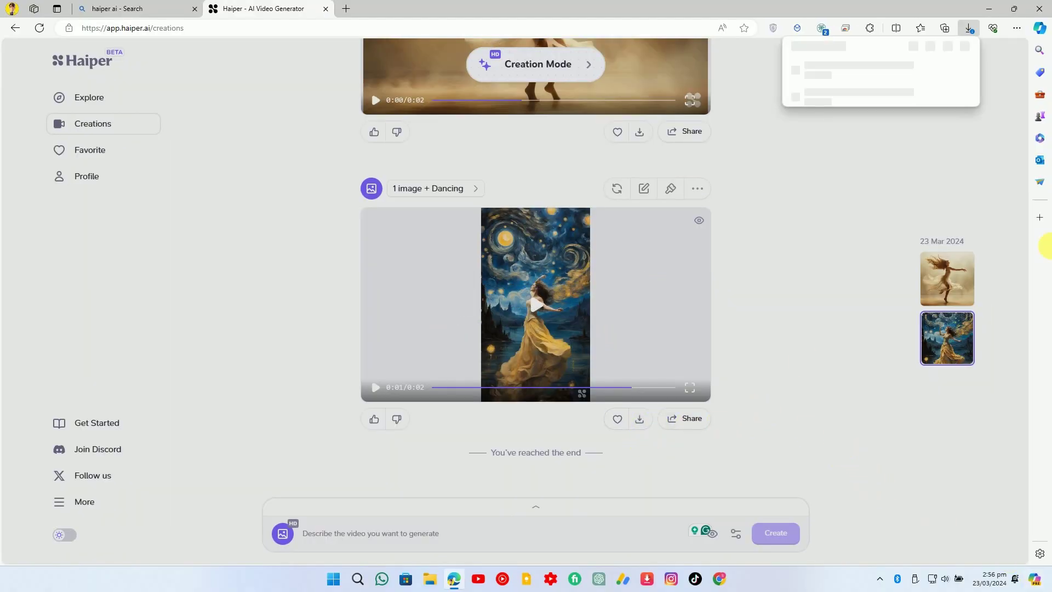
left_click(902, 84)
- Search for 'video frame extractor' in a new tab and open frame-extractor.com
left_click(346, 8)
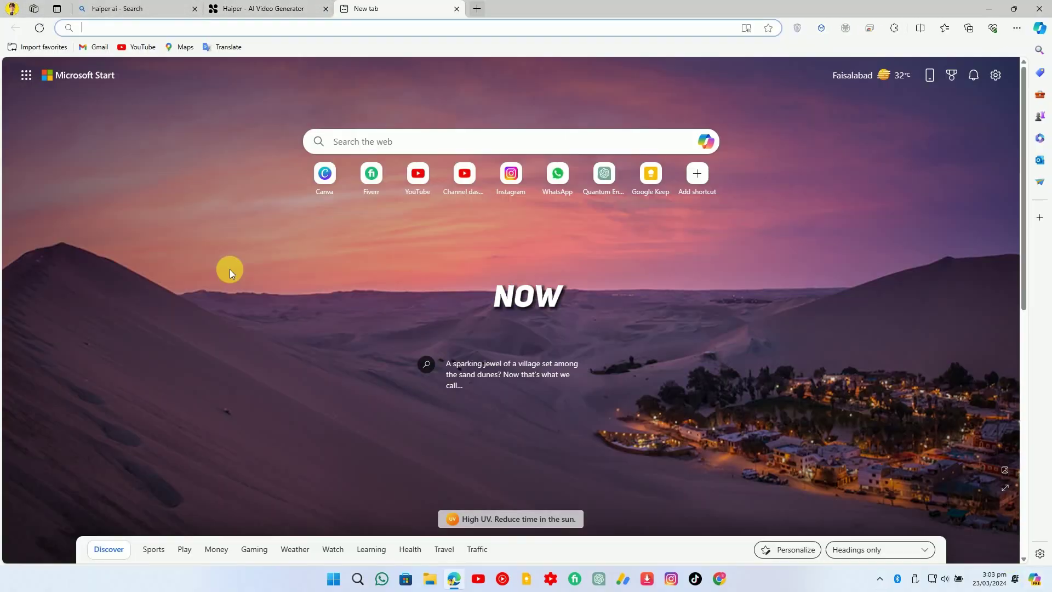
type("video frame")
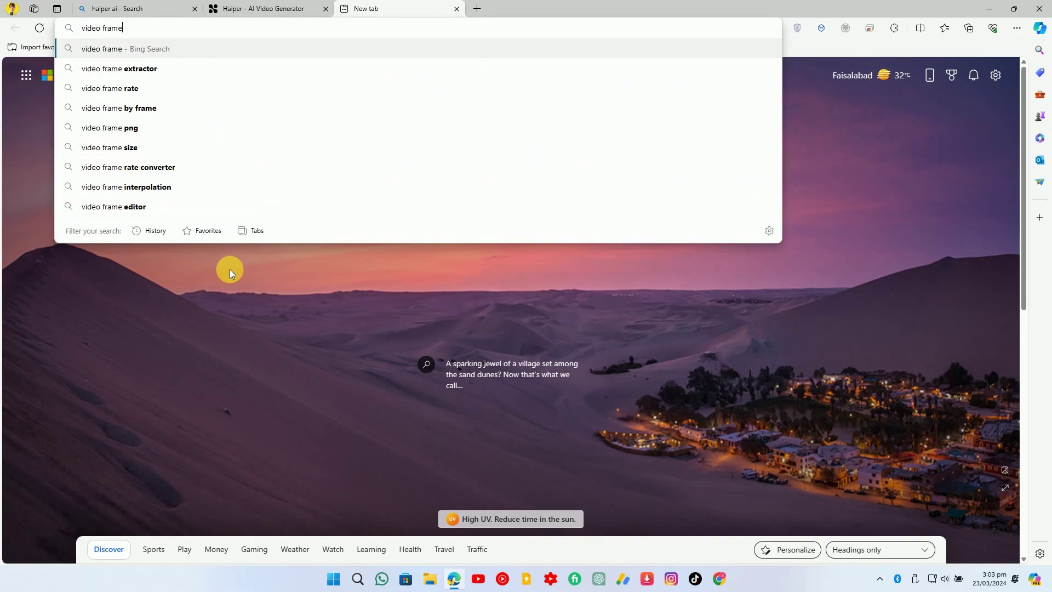
left_click(119, 68)
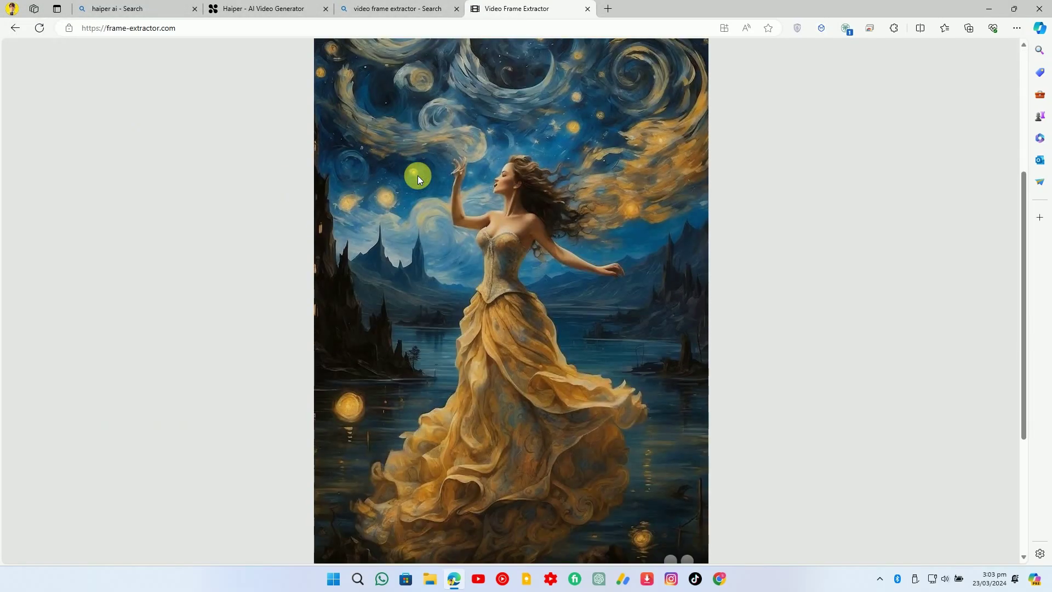
scroll(417, 175, "down", 3)
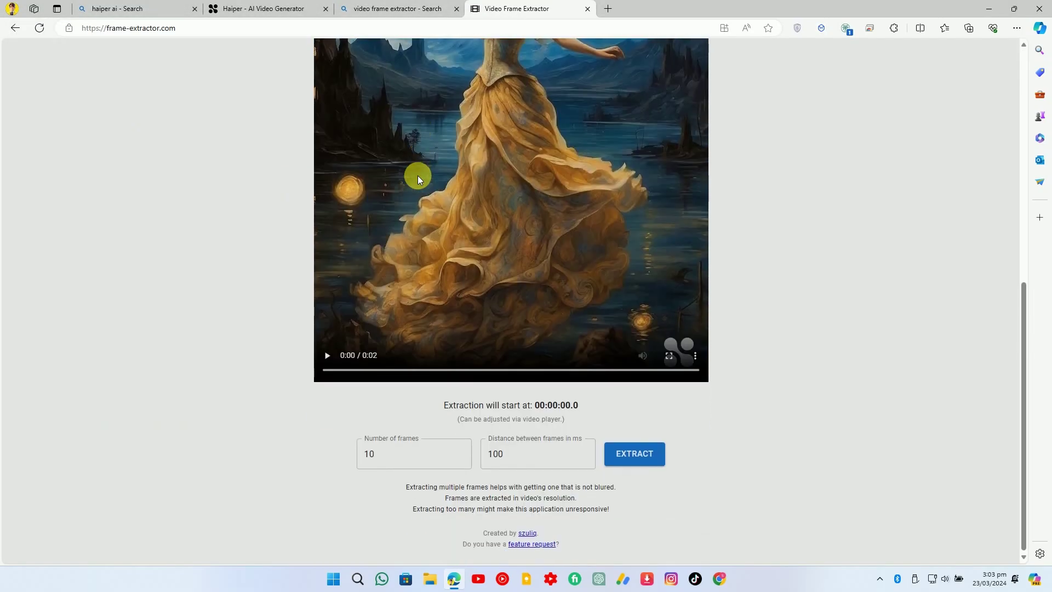
- Extract ten frames from the dancing clip and download frame #10
left_click(624, 461)
scroll(633, 427, "down", 2)
scroll(673, 422, "down", 5)
scroll(621, 350, "up", 4)
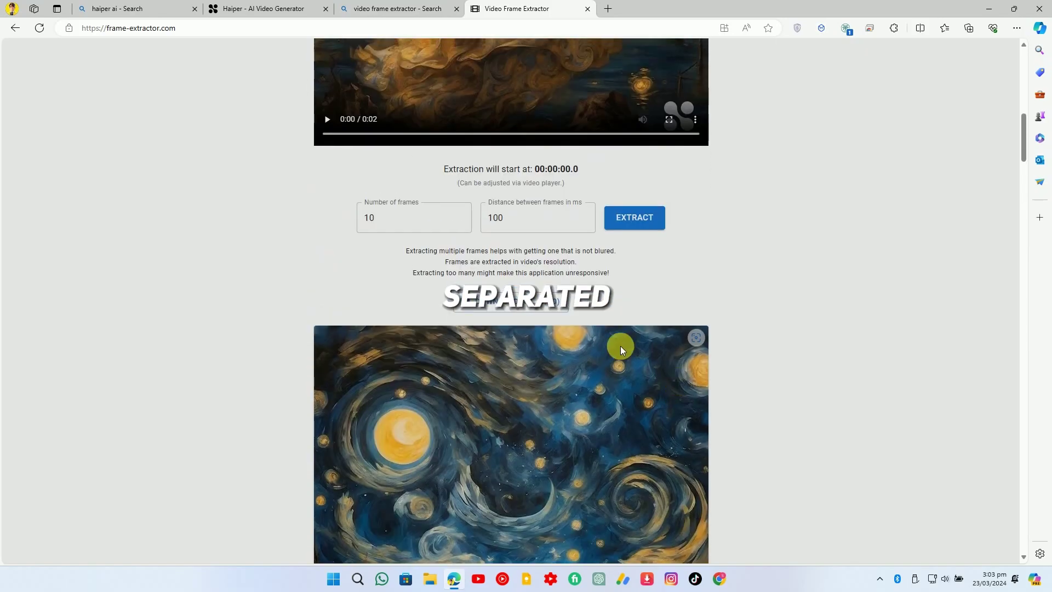
scroll(955, 534, "down", 5)
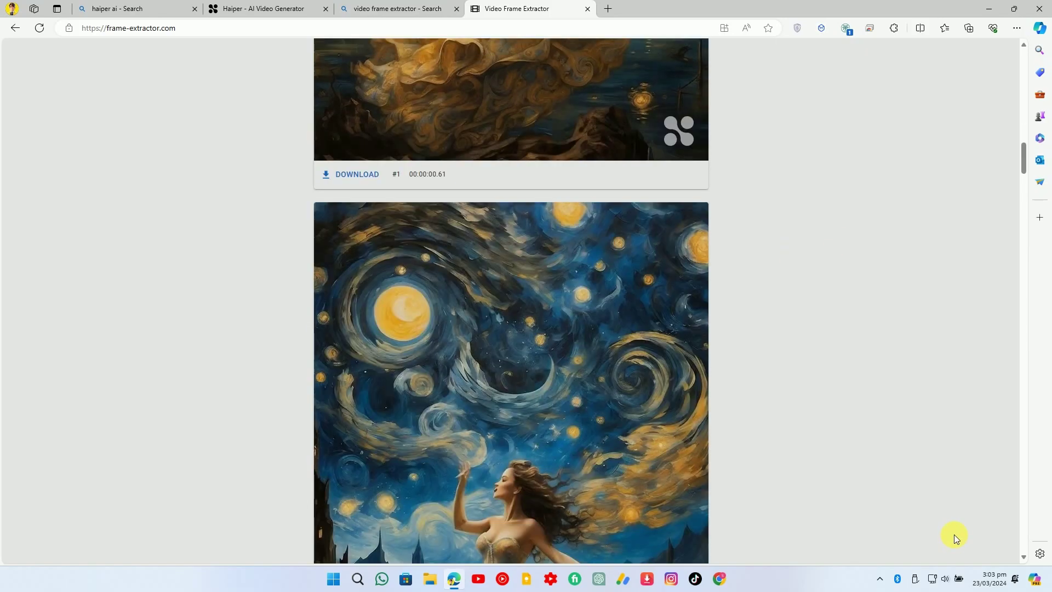
left_click_drag(1017, 373, 1023, 539)
left_click(350, 500)
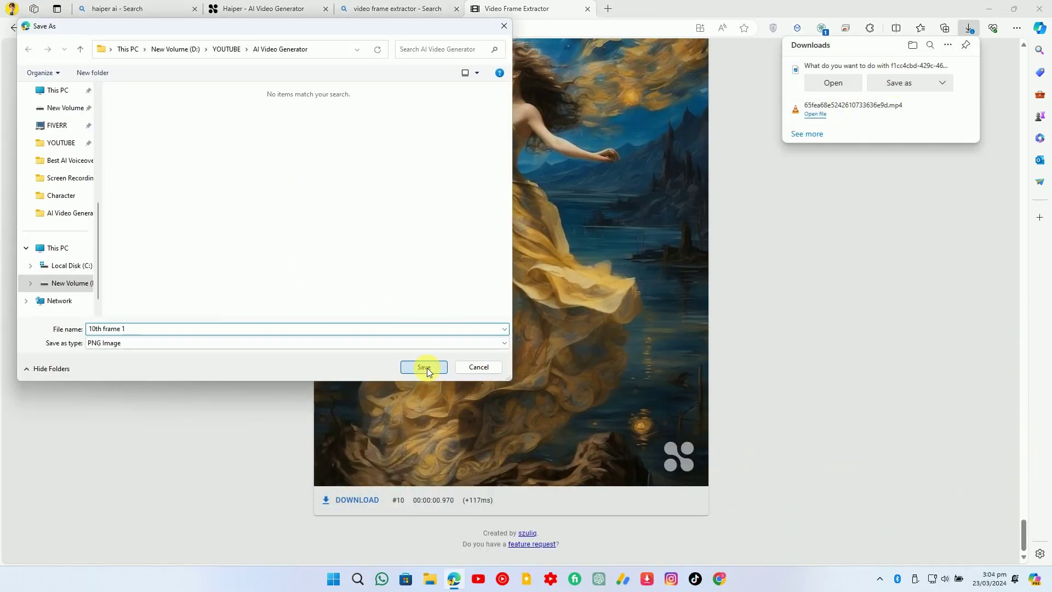
- Save frame #10 as PNG '10th frame 1' and animate it in Haiper with prompt 'Dancing'
left_click(424, 367)
left_click(282, 9)
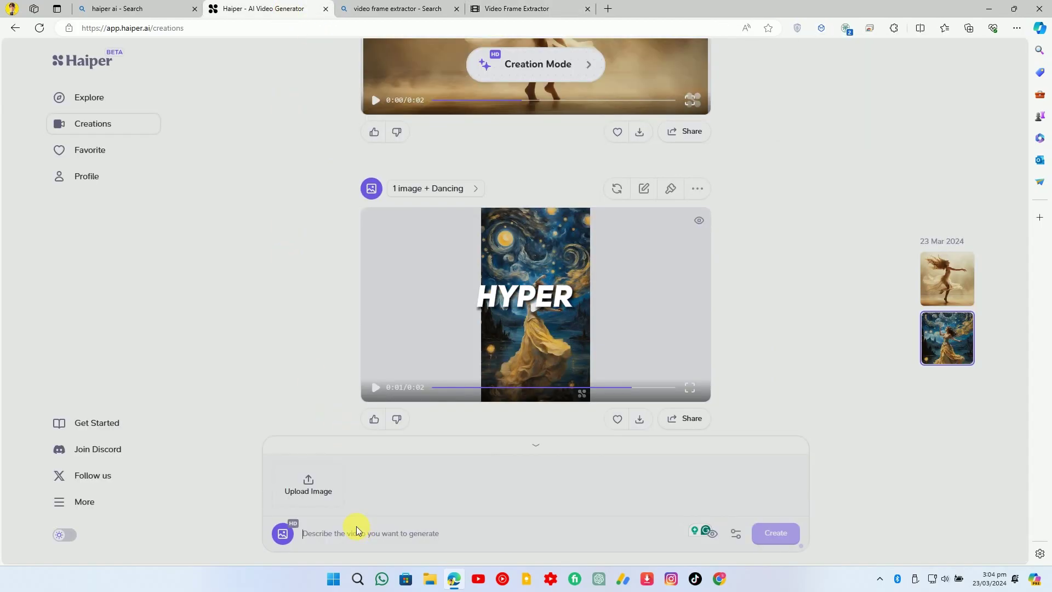
left_click(304, 482)
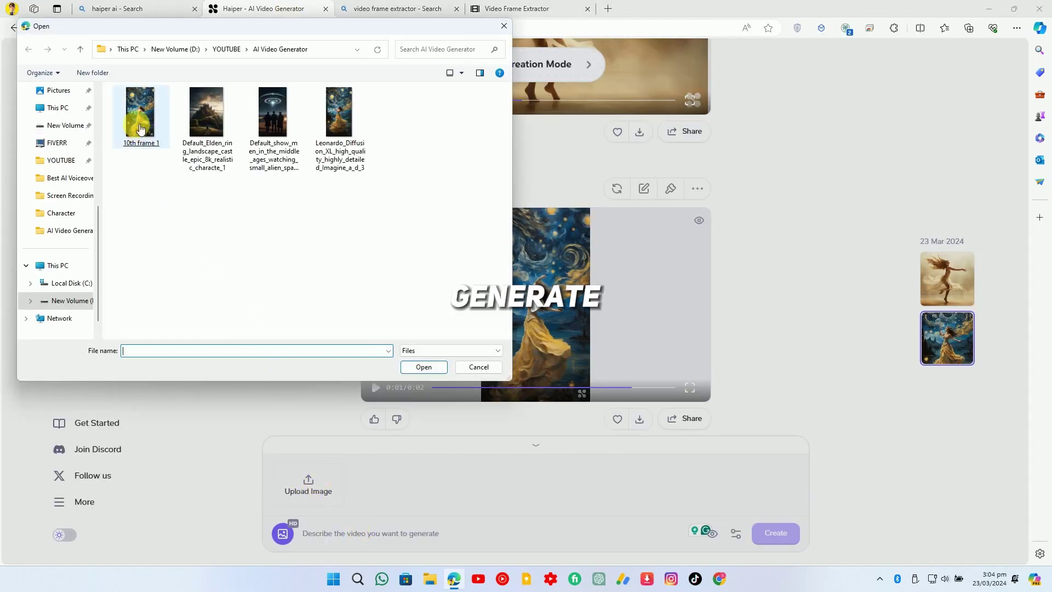
double_click(142, 131)
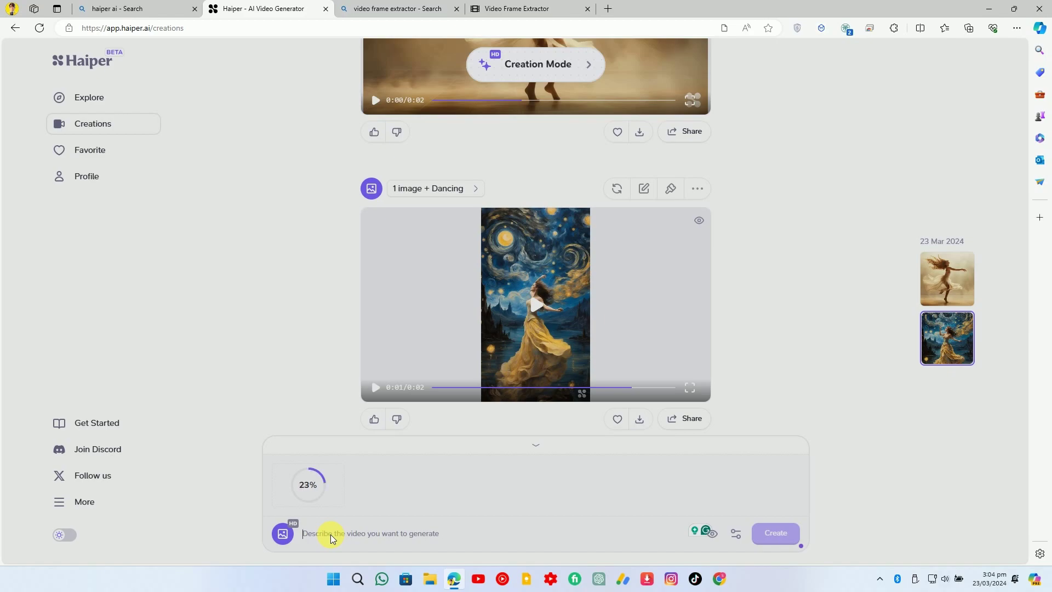
type("Dancing")
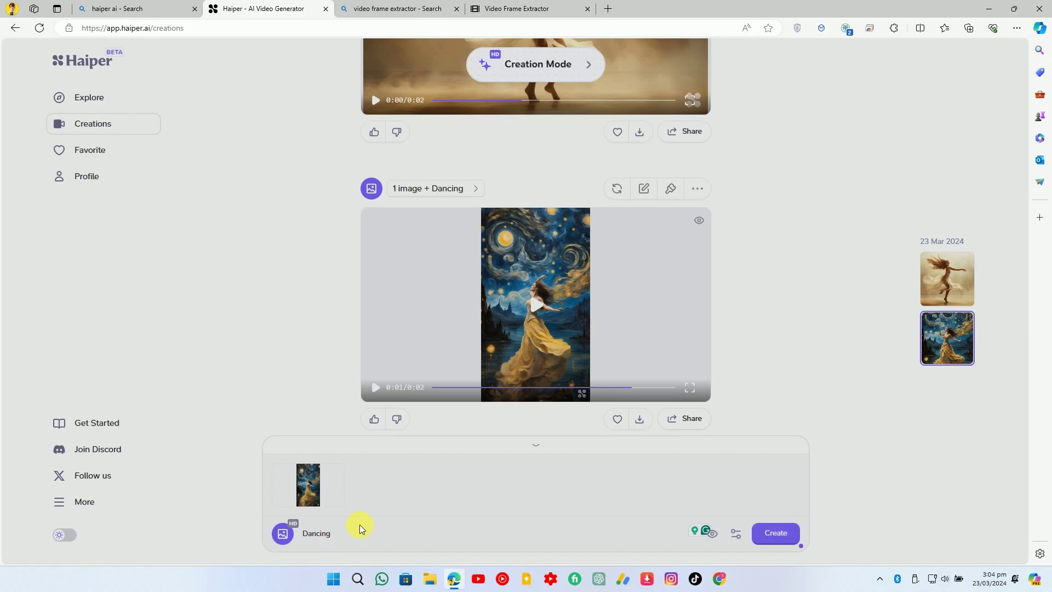
left_click(775, 533)
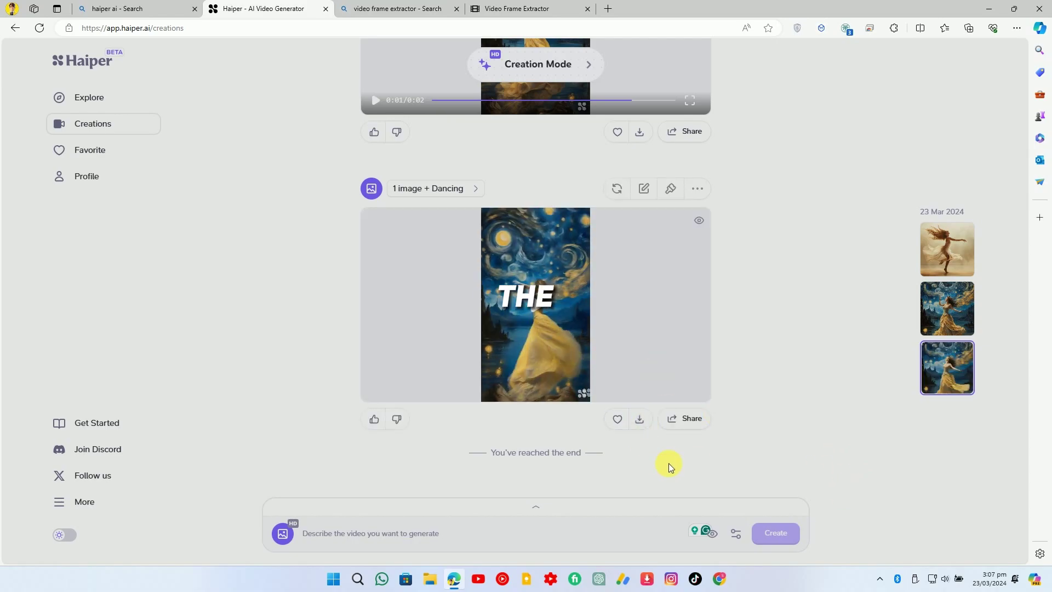
- Save the new clip as '2', load it into Frame Extractor and save its tenth frame
left_click(897, 82)
type("2")
left_click(423, 364)
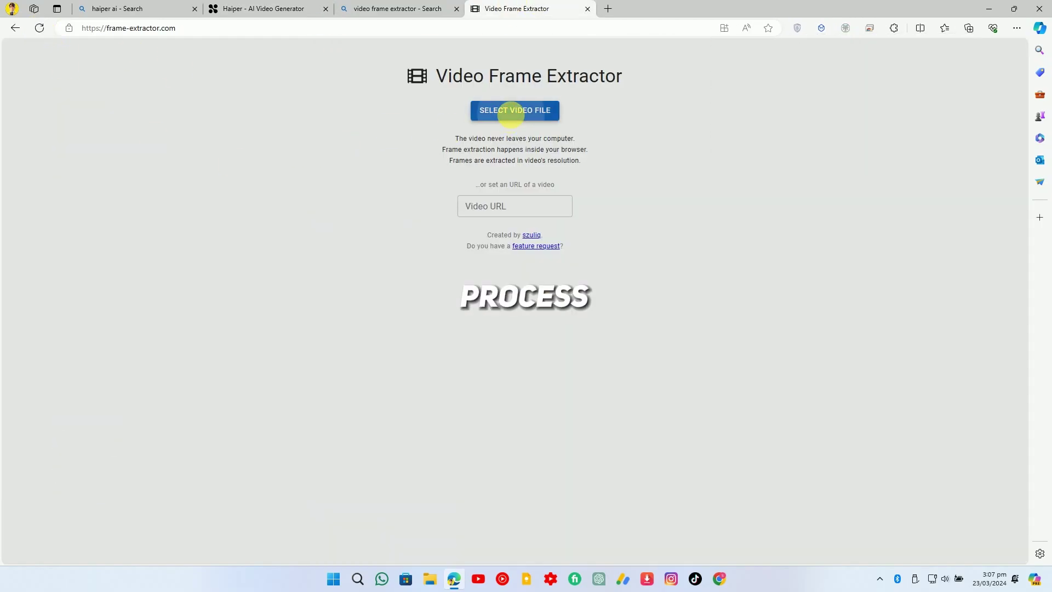
left_click(517, 111)
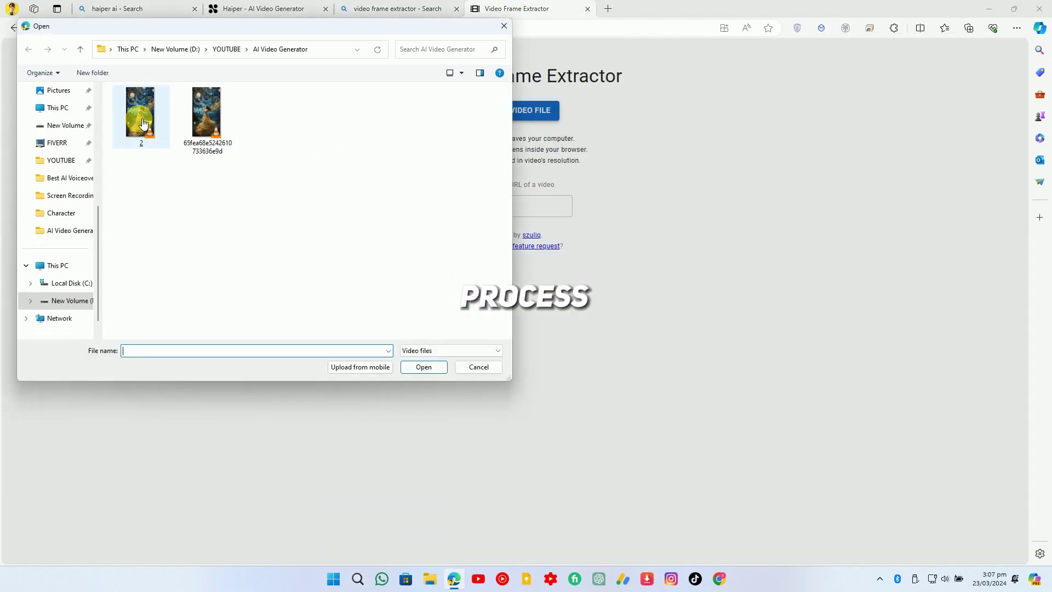
scroll(783, 386, "down", 1)
scroll(855, 329, "down", 5)
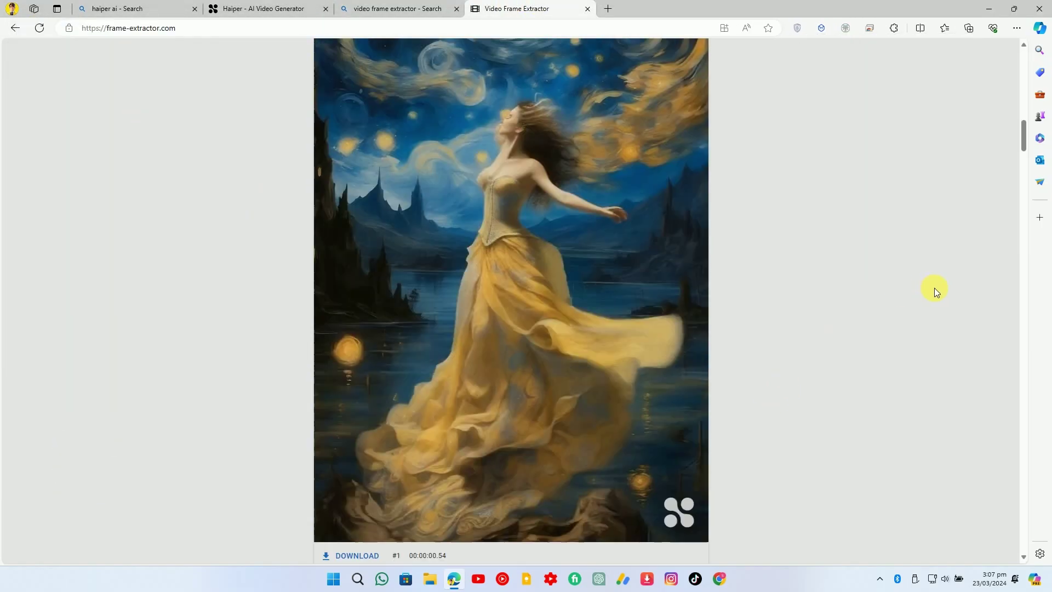
left_click_drag(1024, 452, 1024, 533)
left_click(354, 500)
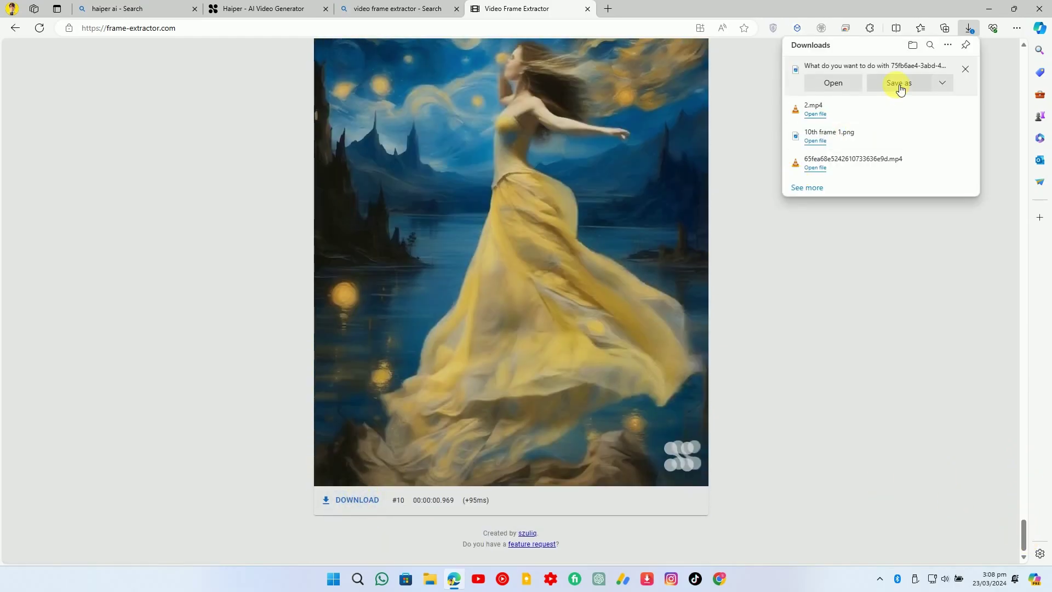
left_click(899, 83)
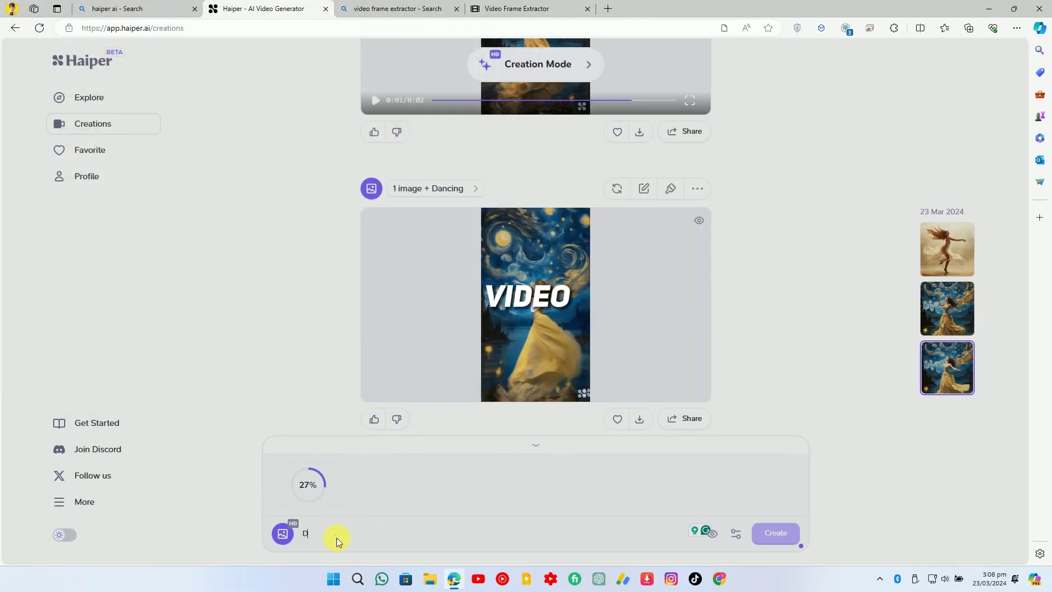
type("Dancing")
- Generate another 'Dancing' clip from the second clip's last frame and download it
left_click(765, 534)
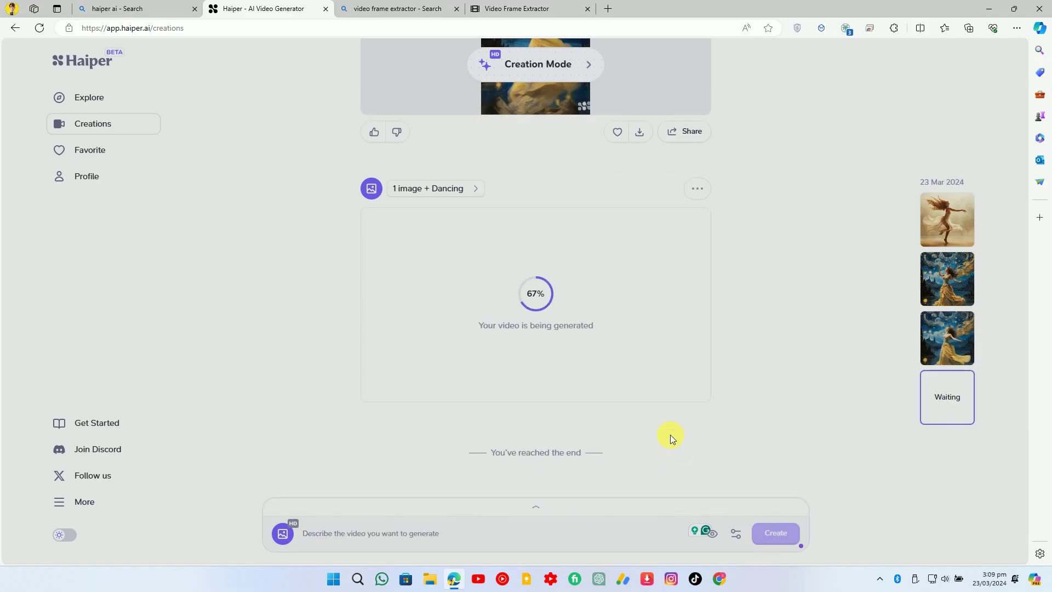
left_click(640, 419)
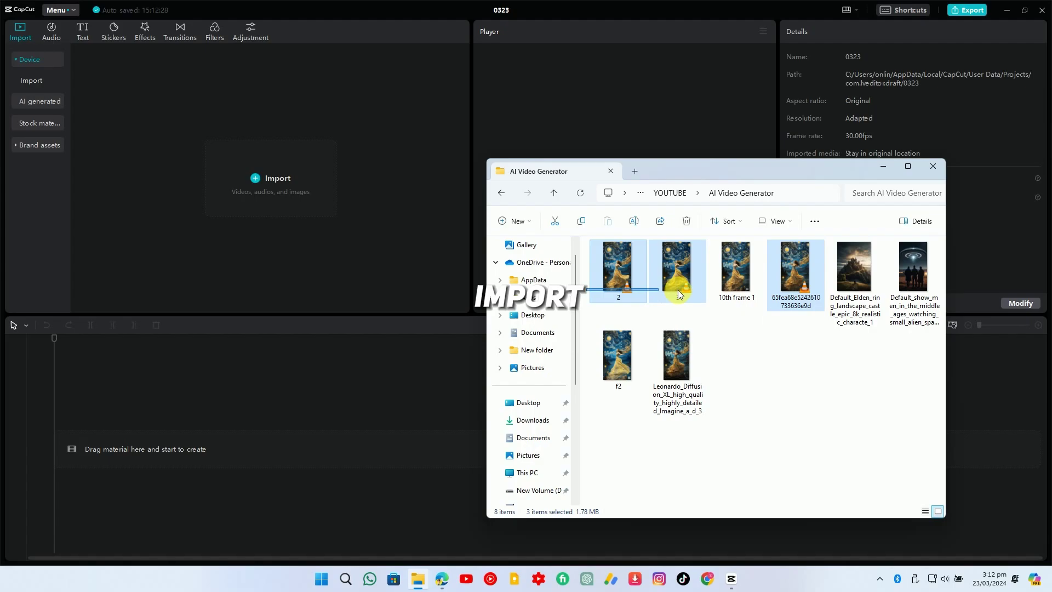
- Place the three dancing clips back to back on the CapCut timeline and preview playback
left_click_drag(257, 188, 225, 204)
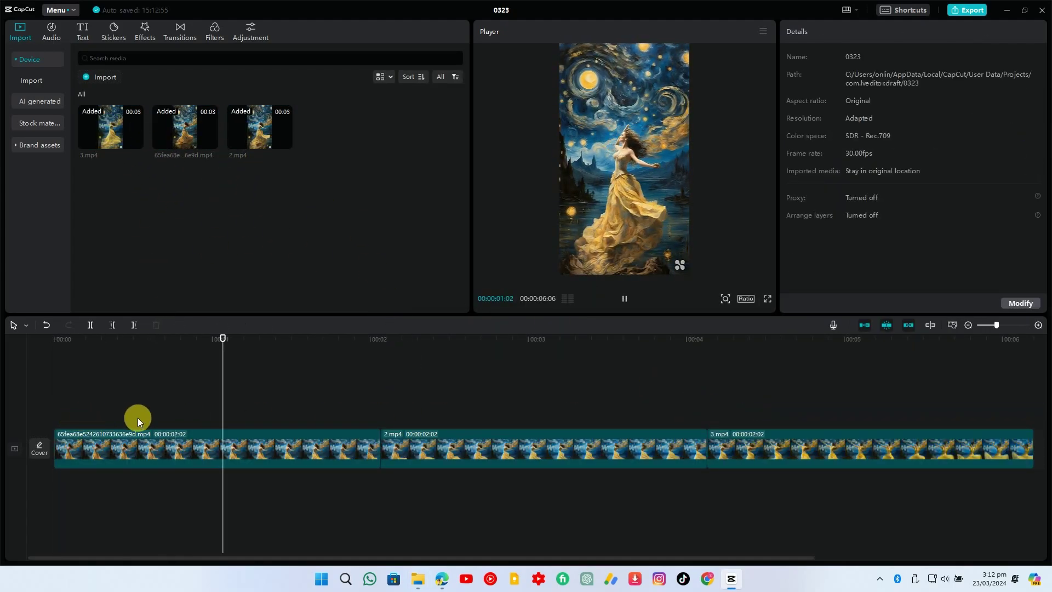
key("space")
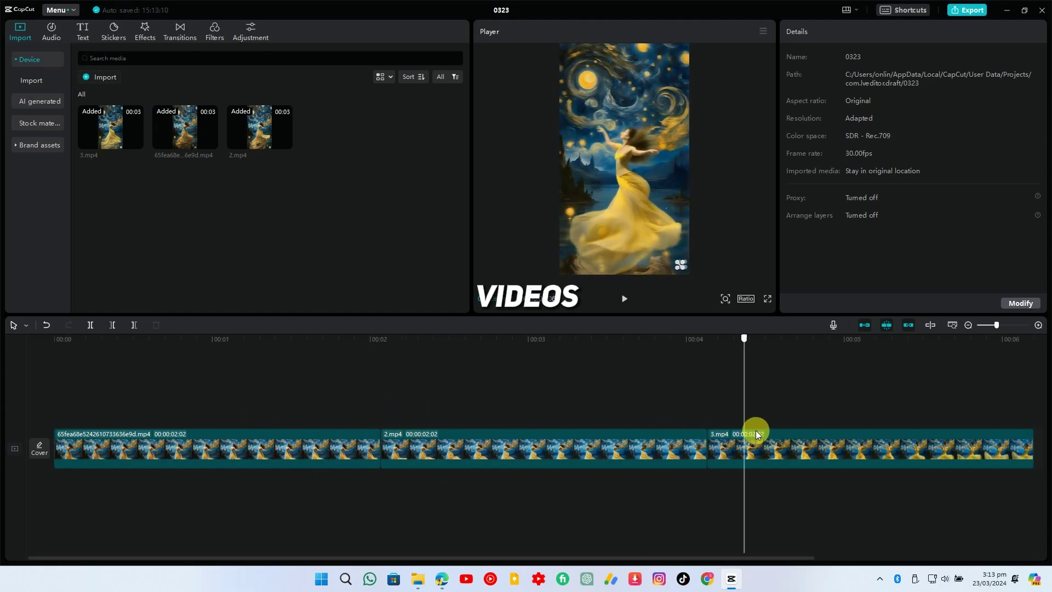
key("space")
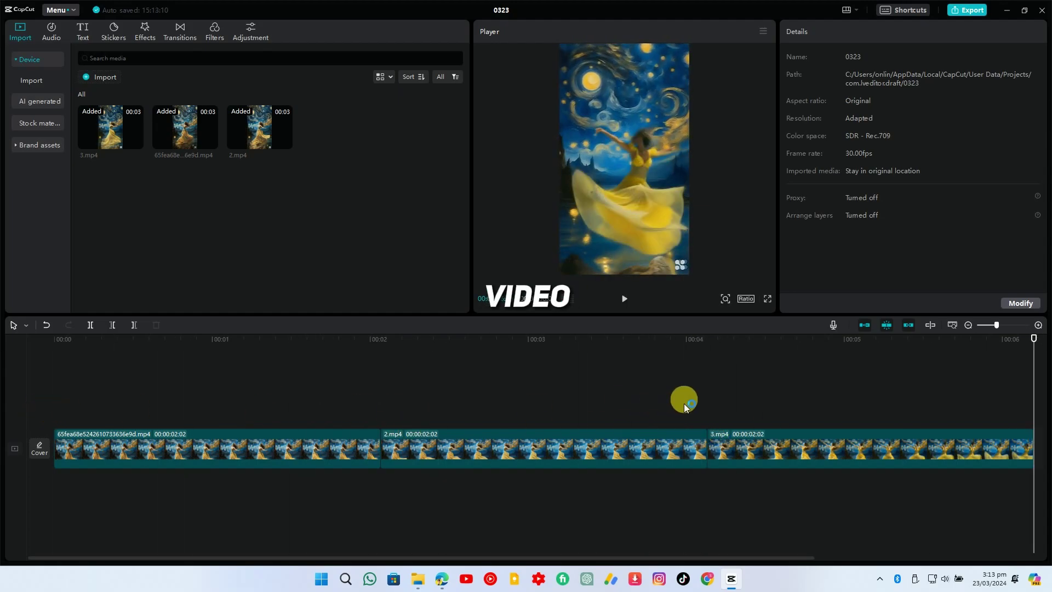
- Set the second clip's speed to 0.8x and the third's to 0.6x, then preview
left_click(689, 452)
left_click(829, 31)
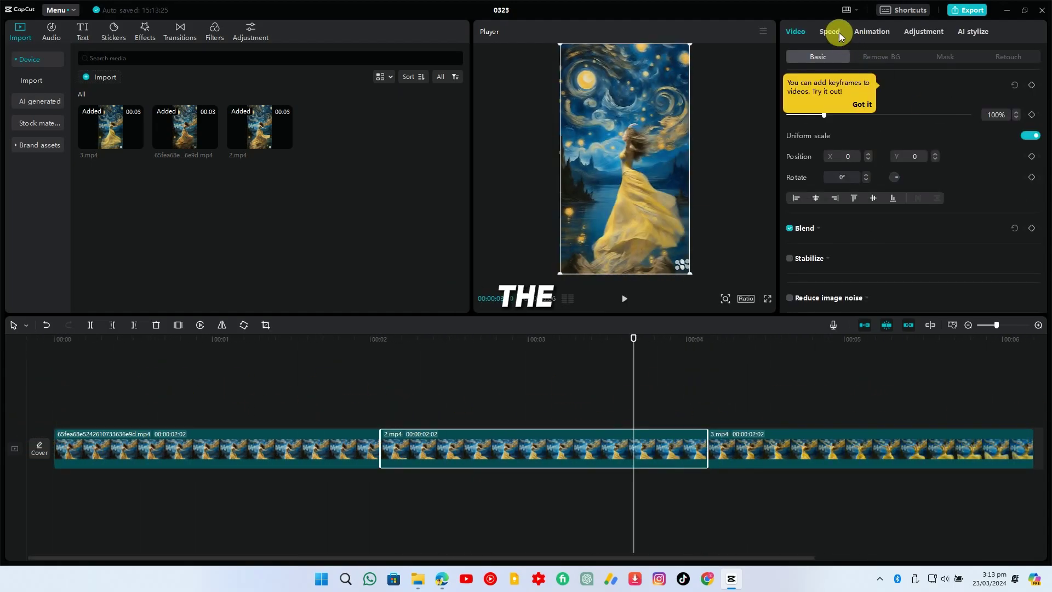
left_click_drag(822, 99, 808, 101)
left_click(822, 448)
left_click(699, 413)
key("space")
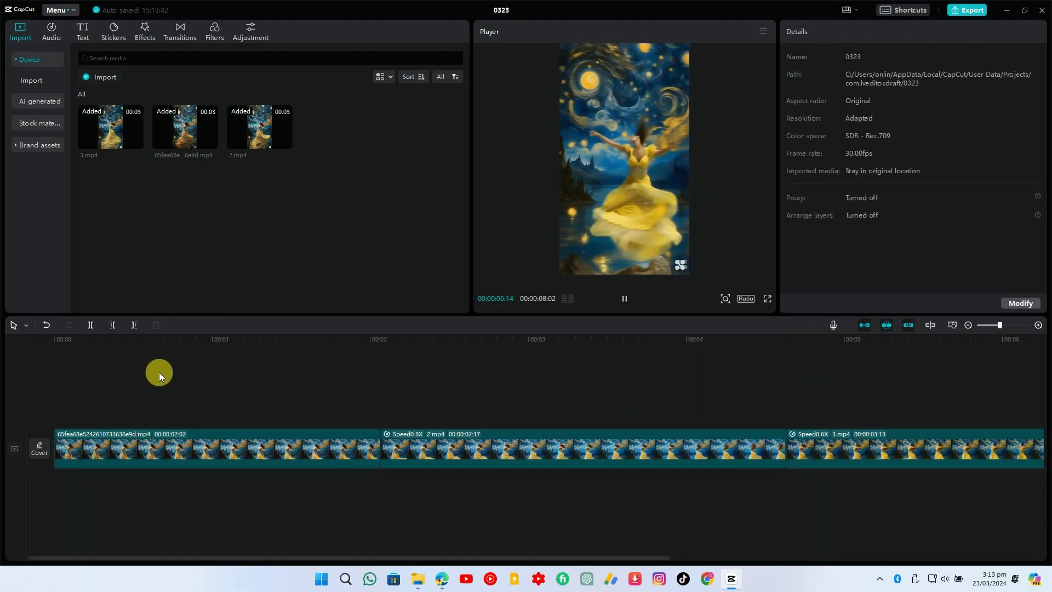